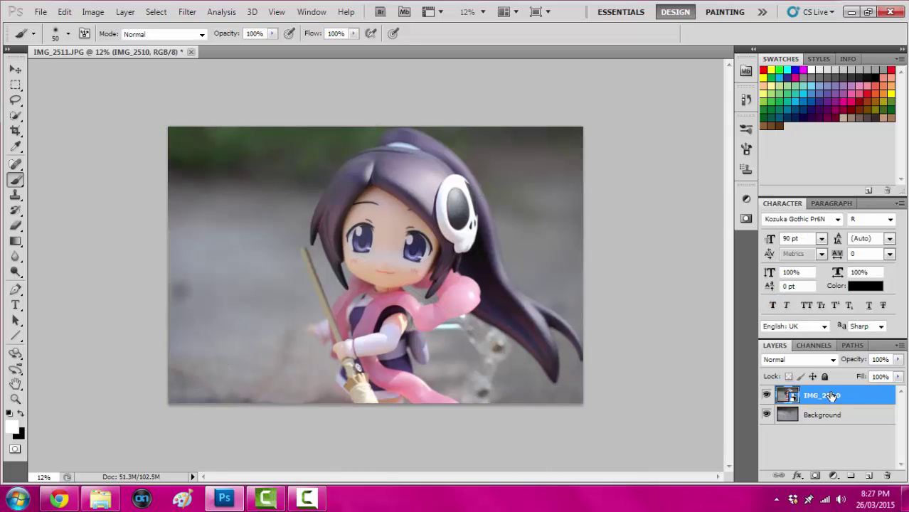
Add a layer mask to the IMG_2510 layer and set the soft brush size to 300 px
{"action": "left_click", "coordinate": [814, 476]}
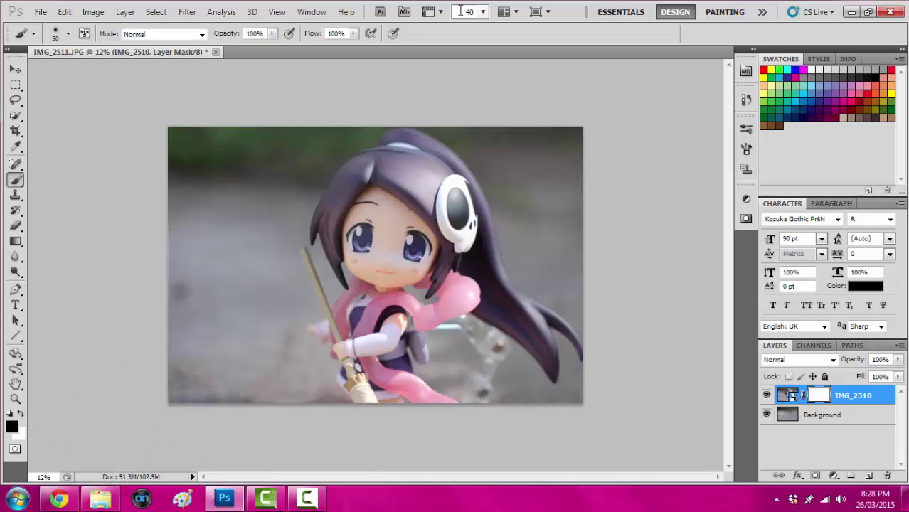
{"action": "key", "text": "Return"}
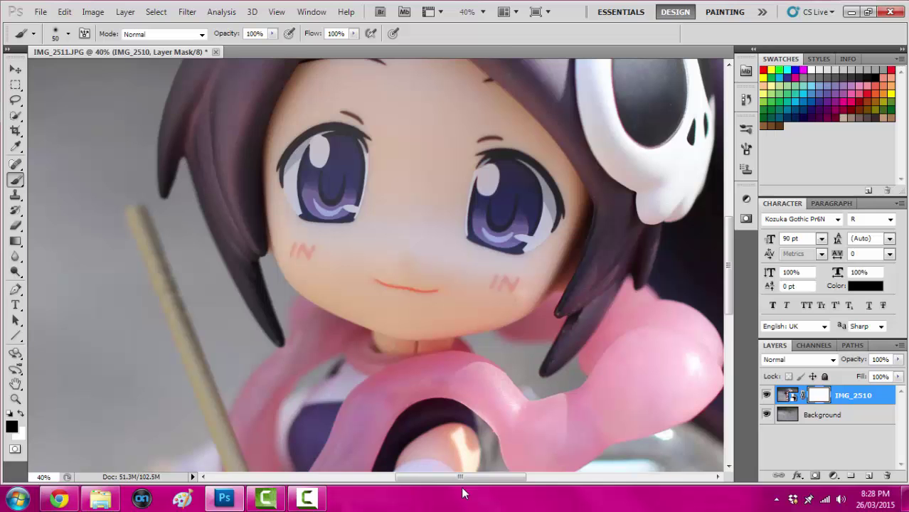
{"action": "left_click_drag", "start_coordinate": [464, 478], "coordinate": [536, 475]}
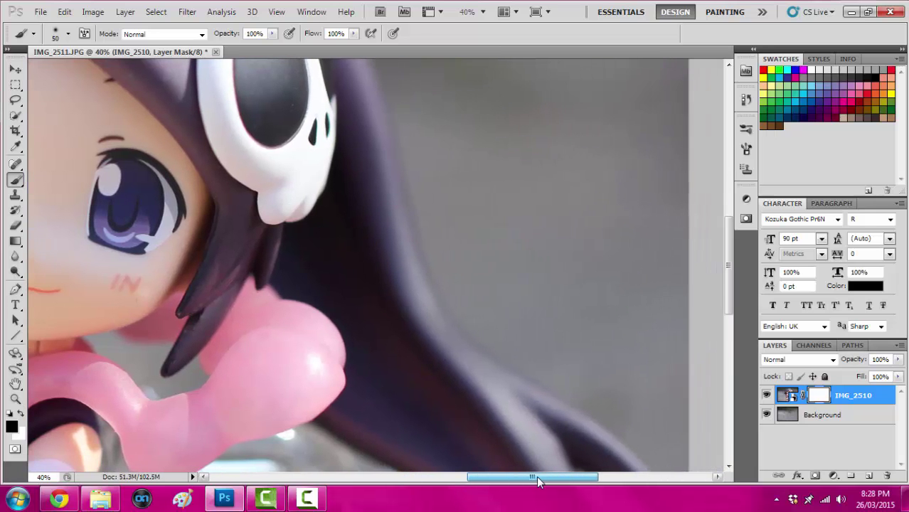
{"action": "left_click_drag", "start_coordinate": [727, 310], "coordinate": [728, 391]}
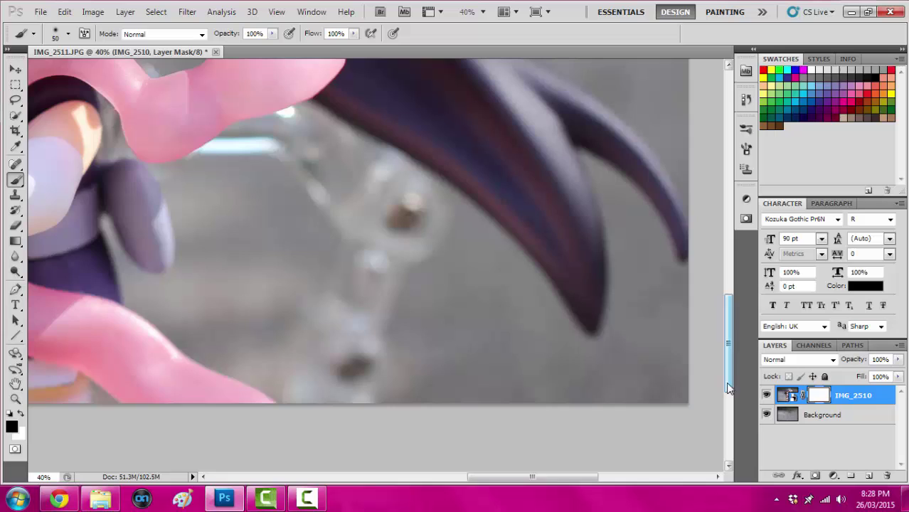
{"action": "left_click", "coordinate": [69, 34]}
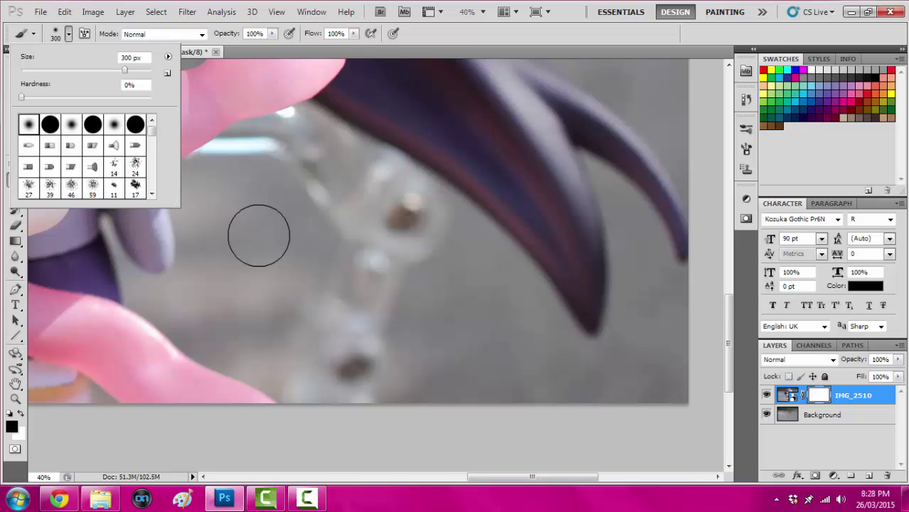
Paint black on the mask over the transparent support stand between the scarf and the ponytail to hide it
{"action": "left_click", "coordinate": [371, 292]}
{"action": "mouse_move", "coordinate": [371, 292]}
{"action": "left_mouse_down"}
{"action": "mouse_move", "coordinate": [453, 363]}
{"action": "mouse_move", "coordinate": [369, 342]}
{"action": "mouse_move", "coordinate": [396, 386]}
{"action": "mouse_move", "coordinate": [300, 351]}
{"action": "mouse_move", "coordinate": [323, 385]}
{"action": "left_mouse_up"}
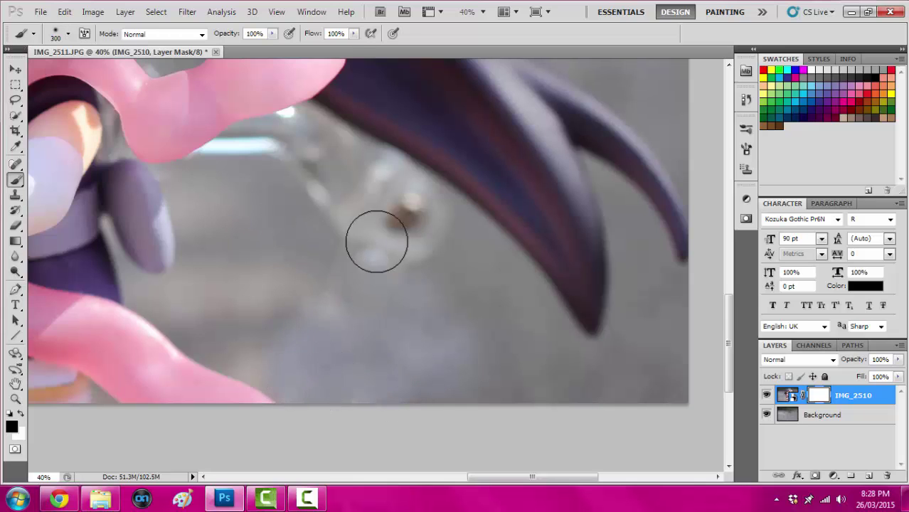
{"action": "left_click_drag", "start_coordinate": [378, 240], "coordinate": [355, 254]}
{"action": "mouse_move", "coordinate": [403, 269]}
{"action": "left_mouse_down"}
{"action": "mouse_move", "coordinate": [369, 224]}
{"action": "mouse_move", "coordinate": [425, 246]}
{"action": "mouse_move", "coordinate": [370, 191]}
{"action": "mouse_move", "coordinate": [416, 217]}
{"action": "left_mouse_up"}
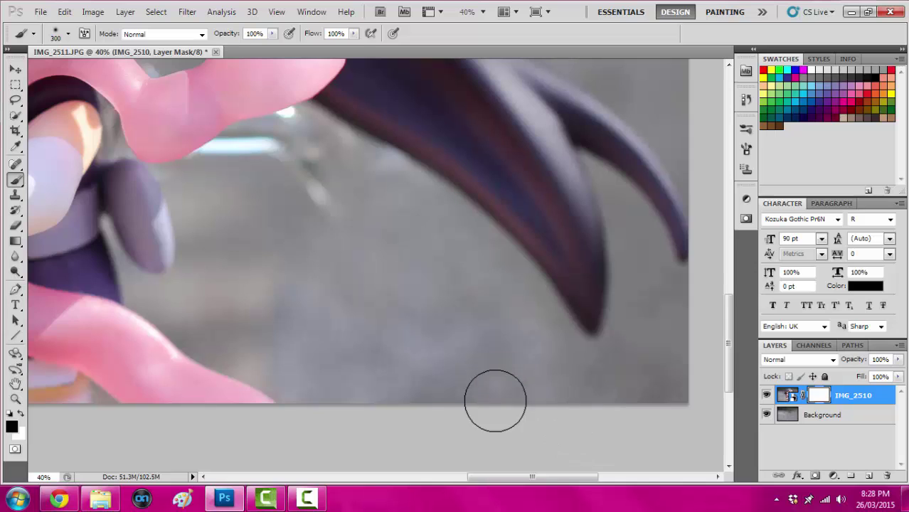
{"action": "mouse_move", "coordinate": [320, 204]}
{"action": "left_mouse_down"}
{"action": "mouse_move", "coordinate": [273, 169]}
{"action": "mouse_move", "coordinate": [325, 189]}
{"action": "mouse_move", "coordinate": [297, 160]}
{"action": "mouse_move", "coordinate": [332, 170]}
{"action": "left_mouse_up"}
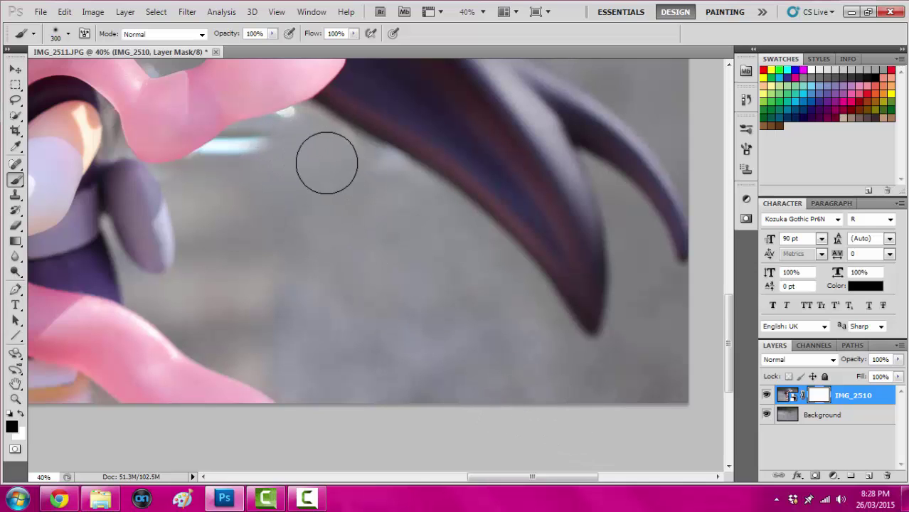
{"action": "mouse_move", "coordinate": [259, 158]}
{"action": "left_mouse_down"}
{"action": "mouse_move", "coordinate": [227, 179]}
{"action": "mouse_move", "coordinate": [273, 165]}
{"action": "mouse_move", "coordinate": [318, 169]}
{"action": "left_mouse_up"}
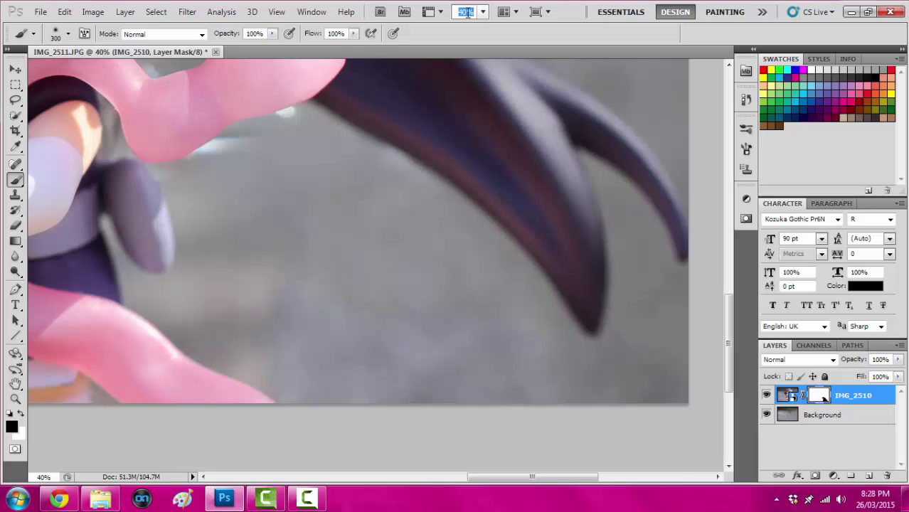
With a 50 px brush, mask out the bright stand remnants along the lower edge of the pink scarf
{"action": "type", "text": "70"}
{"action": "key", "text": "Return"}
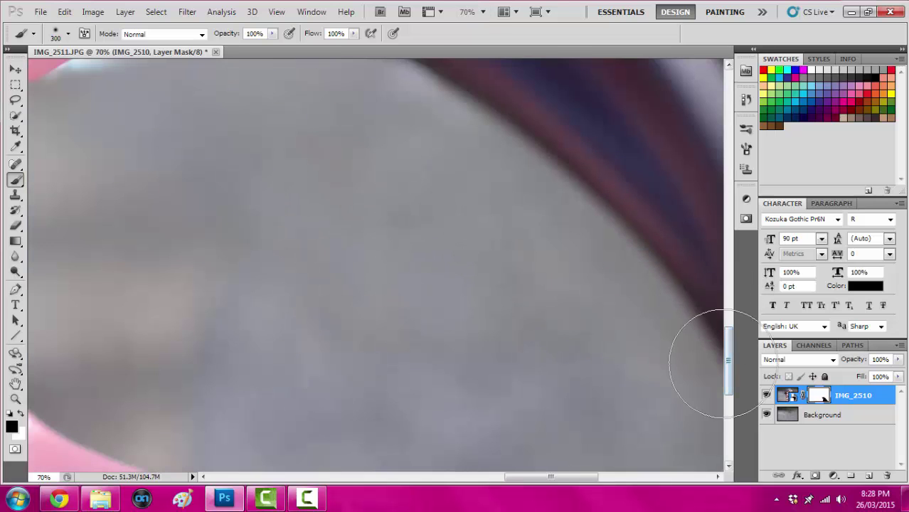
{"action": "scroll", "coordinate": [718, 364], "scroll_direction": "up", "scroll_amount": 5}
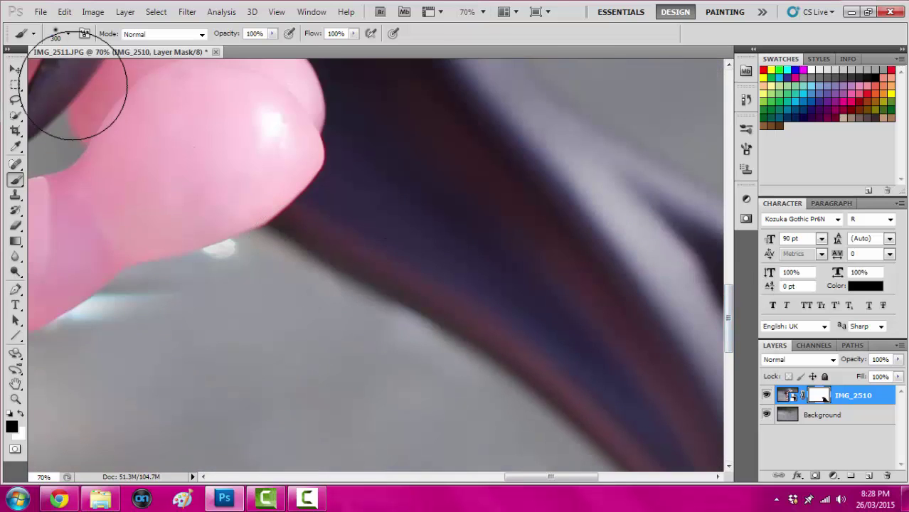
{"action": "left_click", "coordinate": [69, 34]}
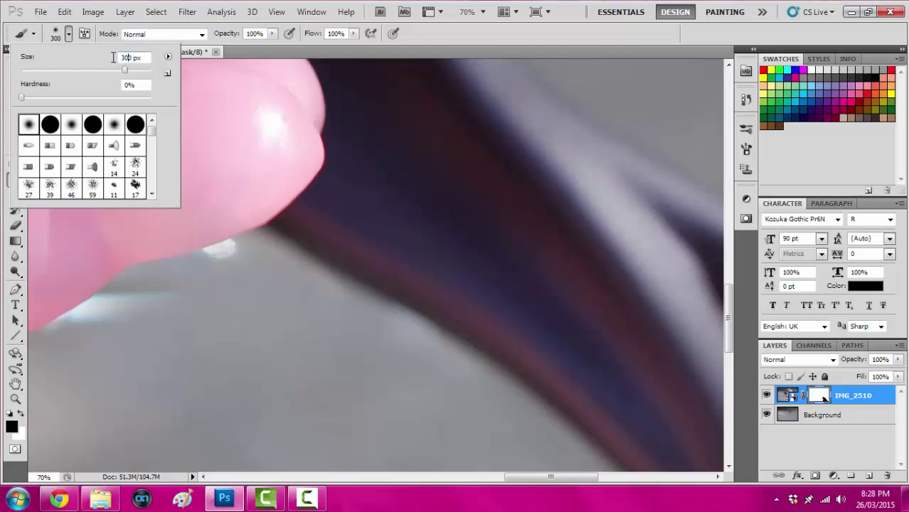
{"action": "type", "text": "50"}
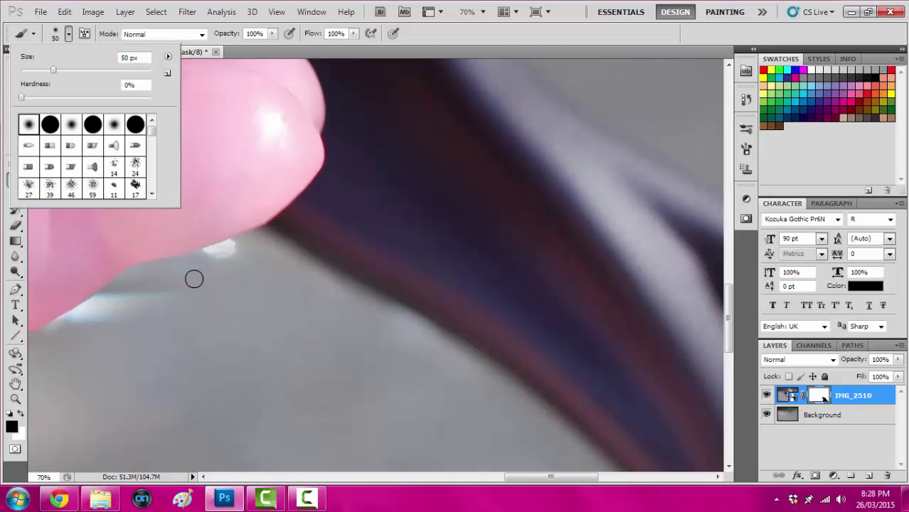
{"action": "left_click", "coordinate": [227, 263]}
{"action": "mouse_move", "coordinate": [236, 251]}
{"action": "left_mouse_down"}
{"action": "mouse_move", "coordinate": [203, 266]}
{"action": "mouse_move", "coordinate": [239, 249]}
{"action": "mouse_move", "coordinate": [204, 263]}
{"action": "mouse_move", "coordinate": [236, 247]}
{"action": "left_mouse_up"}
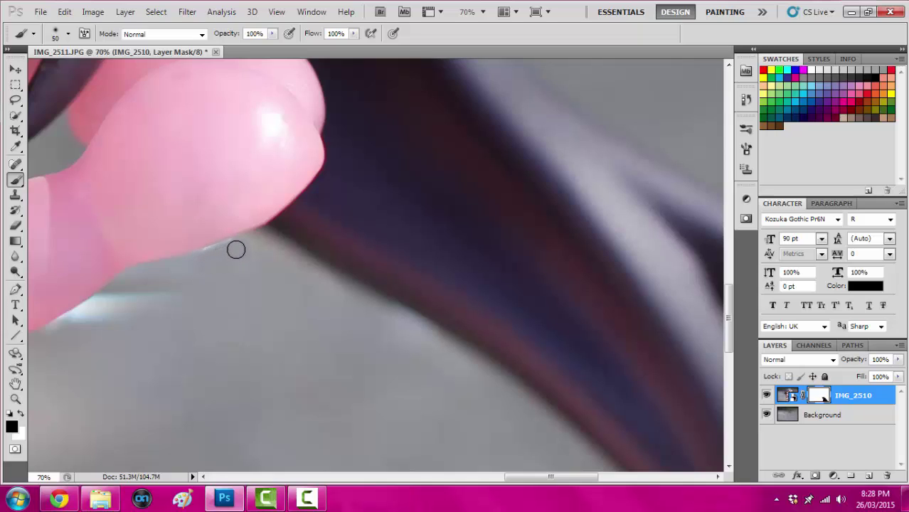
{"action": "mouse_move", "coordinate": [58, 333]}
{"action": "left_mouse_down"}
{"action": "mouse_move", "coordinate": [107, 301]}
{"action": "mouse_move", "coordinate": [63, 327]}
{"action": "mouse_move", "coordinate": [116, 296]}
{"action": "mouse_move", "coordinate": [59, 330]}
{"action": "mouse_move", "coordinate": [150, 313]}
{"action": "mouse_move", "coordinate": [97, 323]}
{"action": "left_mouse_up"}
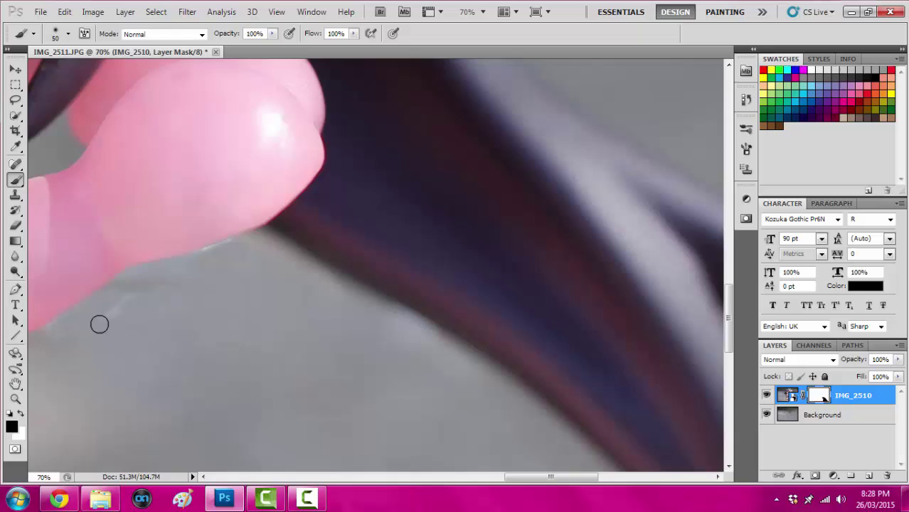
Enlarge the brush to 100 px and mask out the faint leftover streaks beneath the scarf and beside the ponytail
{"action": "left_click", "coordinate": [68, 36]}
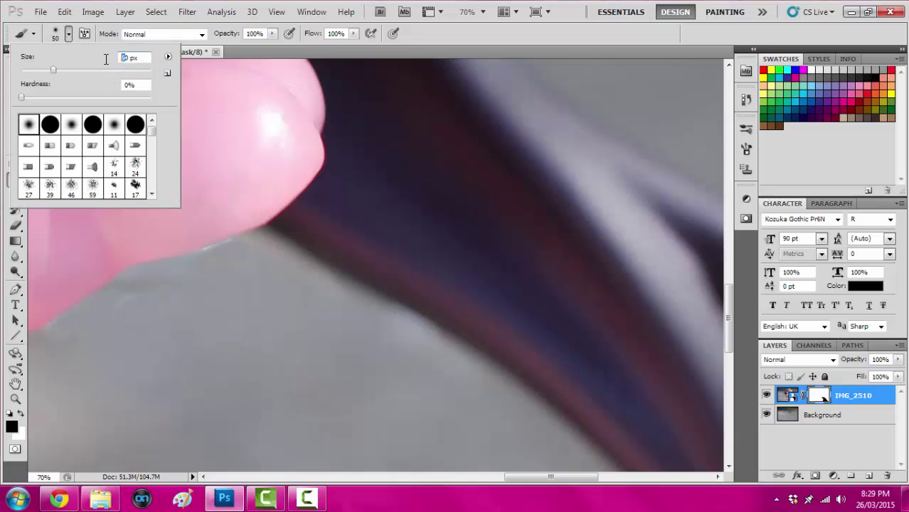
{"action": "type", "text": "100"}
{"action": "left_click", "coordinate": [124, 325]}
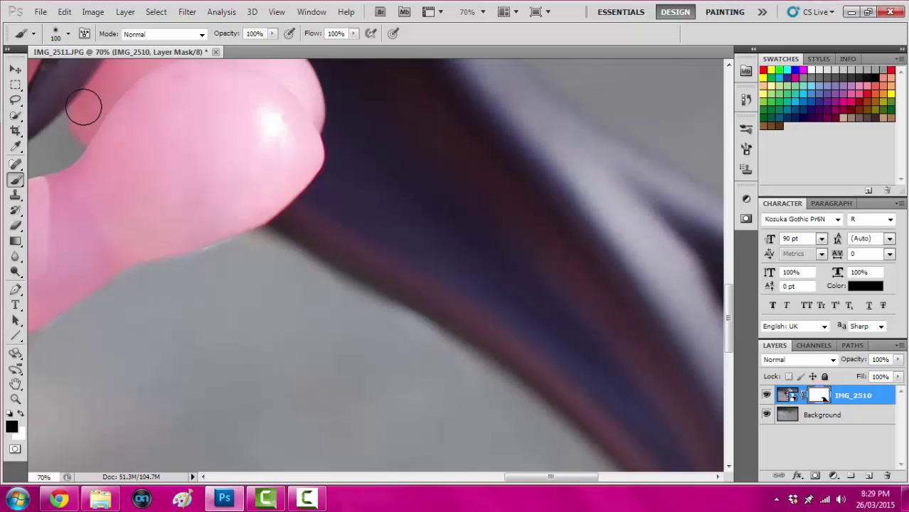
With a 50 px brush, mask the thin highlight along the scarf's lower edge in black and restore over-erased edge areas in white
{"action": "left_click", "coordinate": [68, 33]}
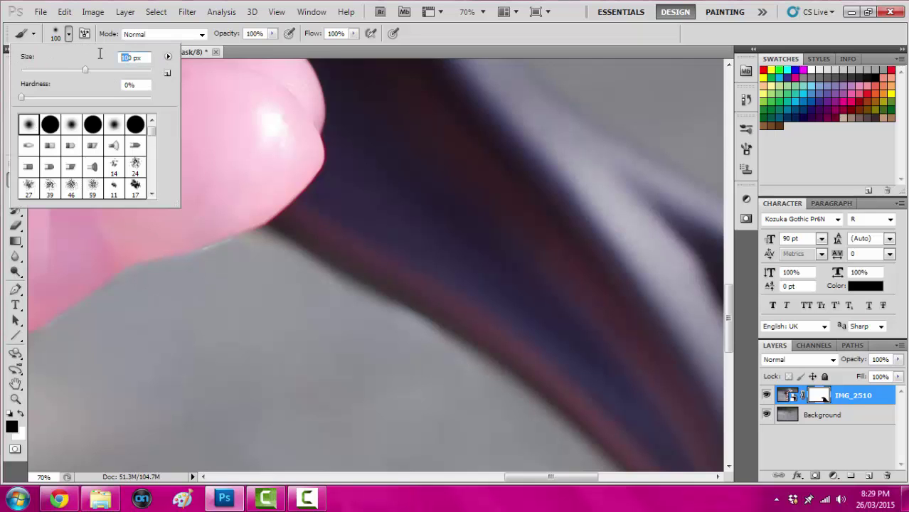
{"action": "type", "text": "50"}
{"action": "key", "text": "Return"}
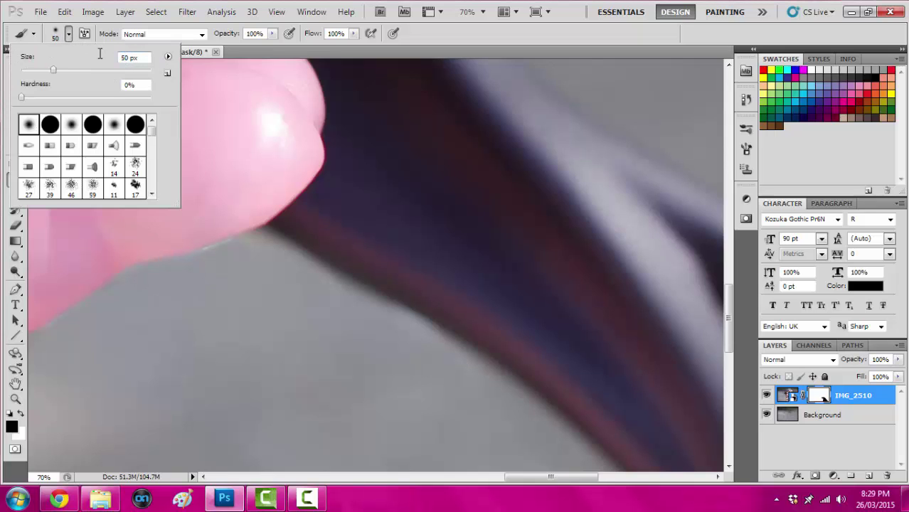
{"action": "left_click", "coordinate": [226, 259]}
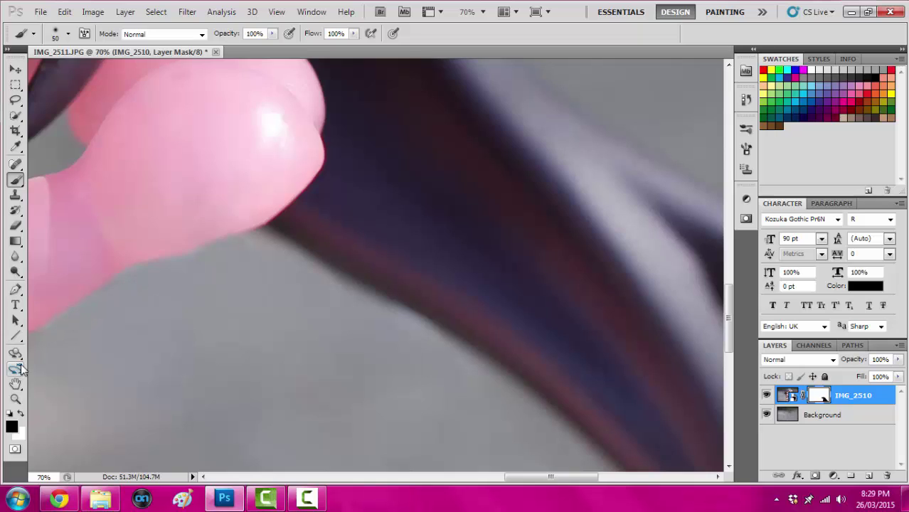
{"action": "left_click", "coordinate": [20, 414]}
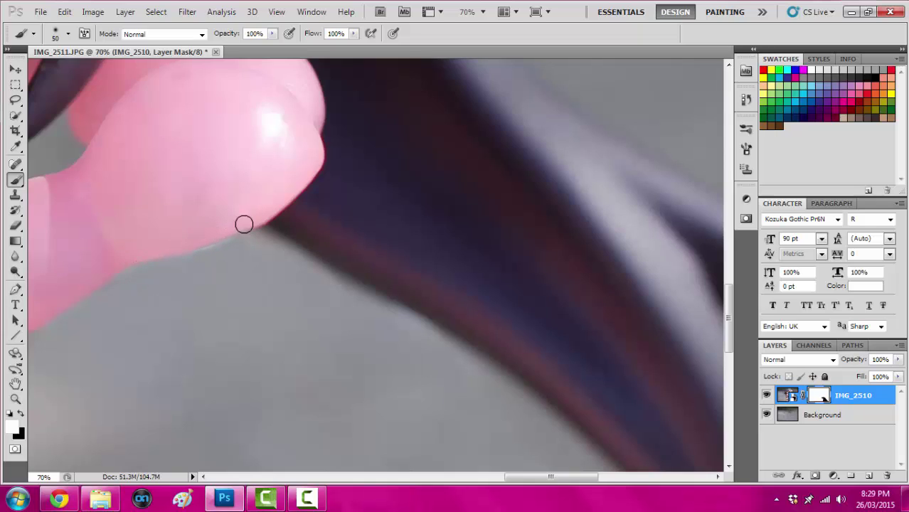
{"action": "left_click", "coordinate": [21, 415]}
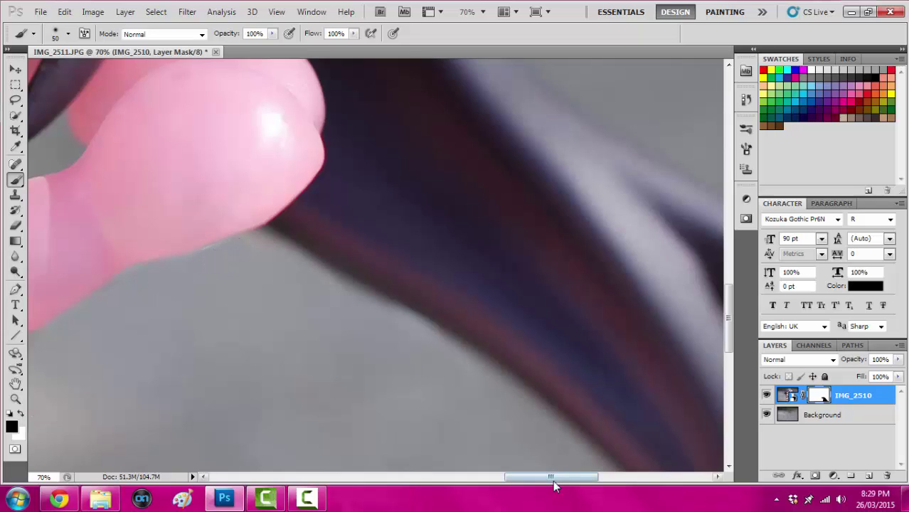
Reduce the brush to 20 px and mask out stand remnants in black in the narrow gap between the scarf and the arm
{"action": "left_click_drag", "start_coordinate": [554, 481], "coordinate": [520, 494]}
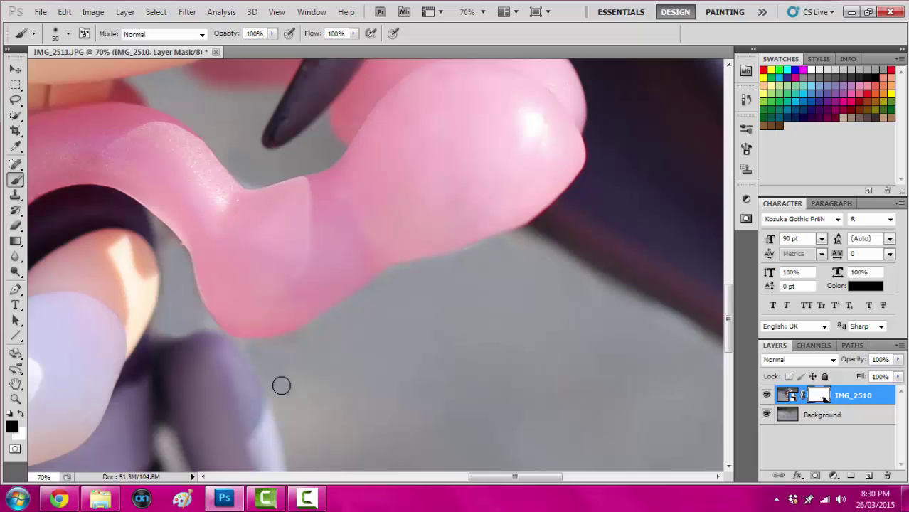
{"action": "left_click", "coordinate": [68, 35]}
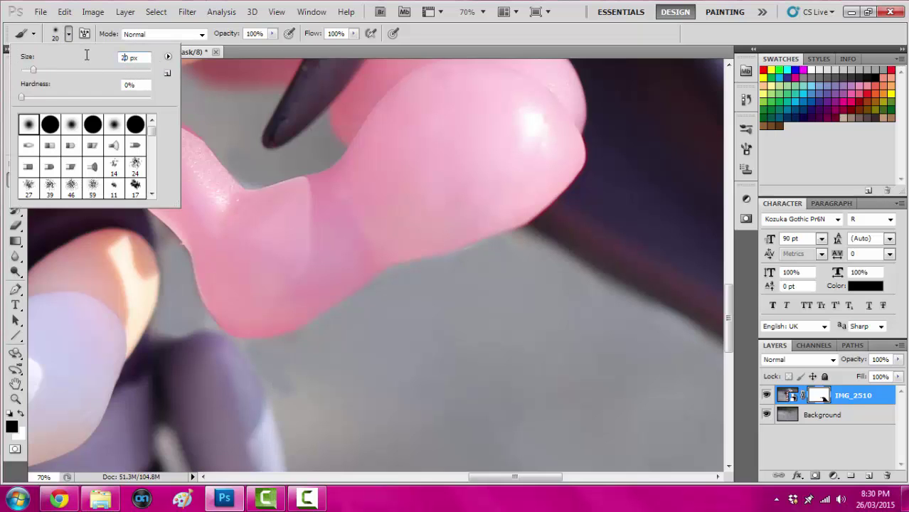
{"action": "key", "text": "Return"}
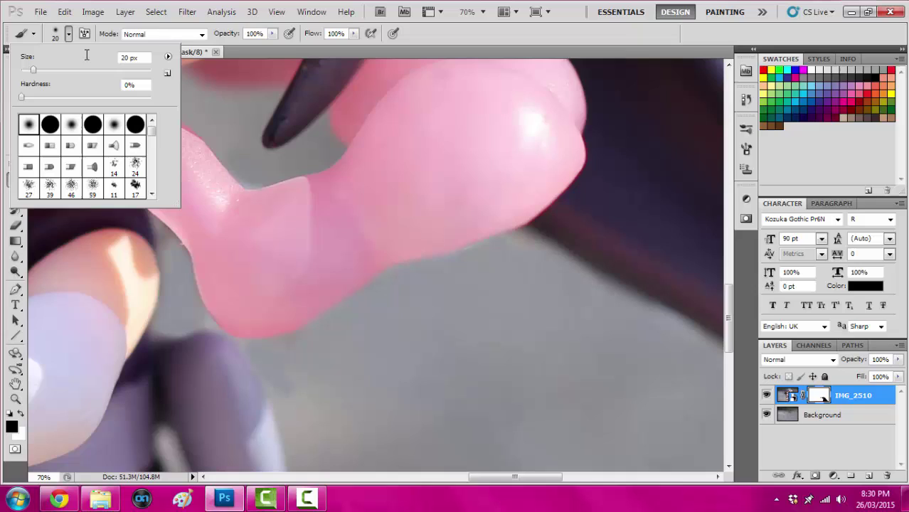
{"action": "left_click", "coordinate": [168, 247]}
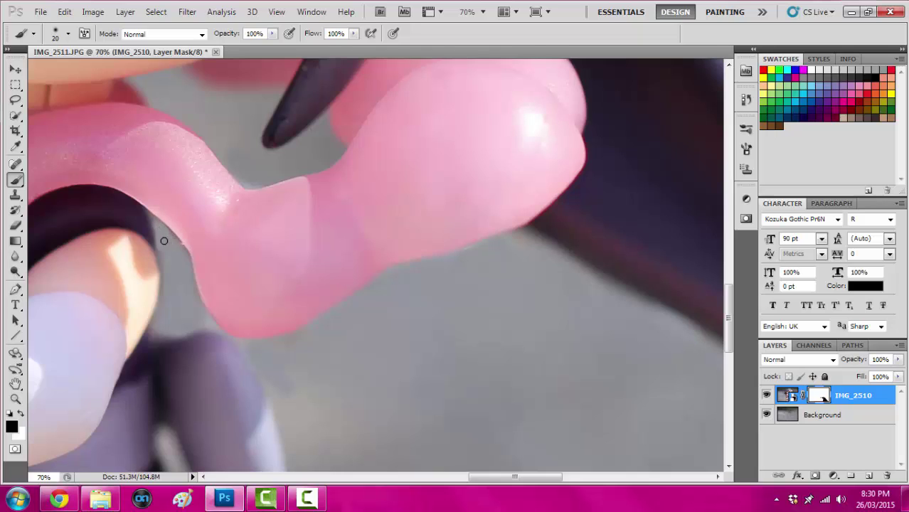
{"action": "left_click_drag", "start_coordinate": [168, 258], "coordinate": [156, 315]}
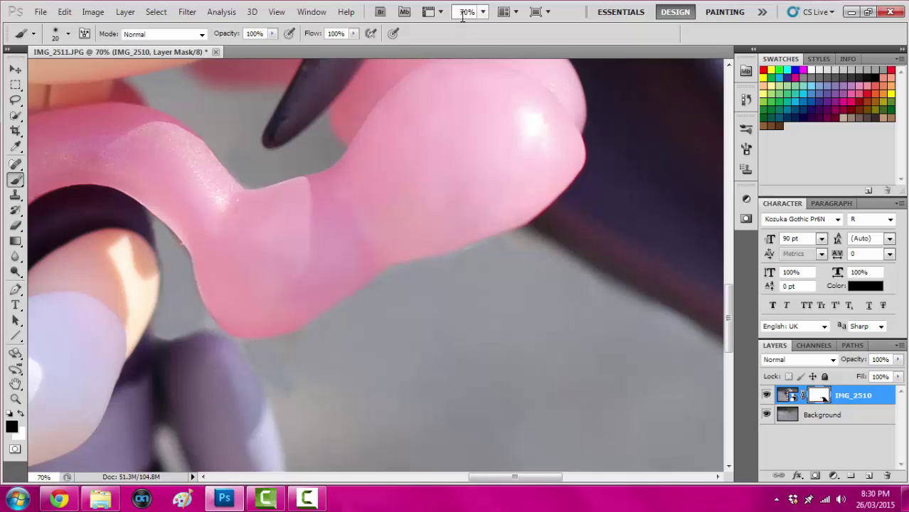
Zoom out to 12% and duplicate the Background layer as "Background copy"
{"action": "type", "text": "12"}
{"action": "key", "text": "Return"}
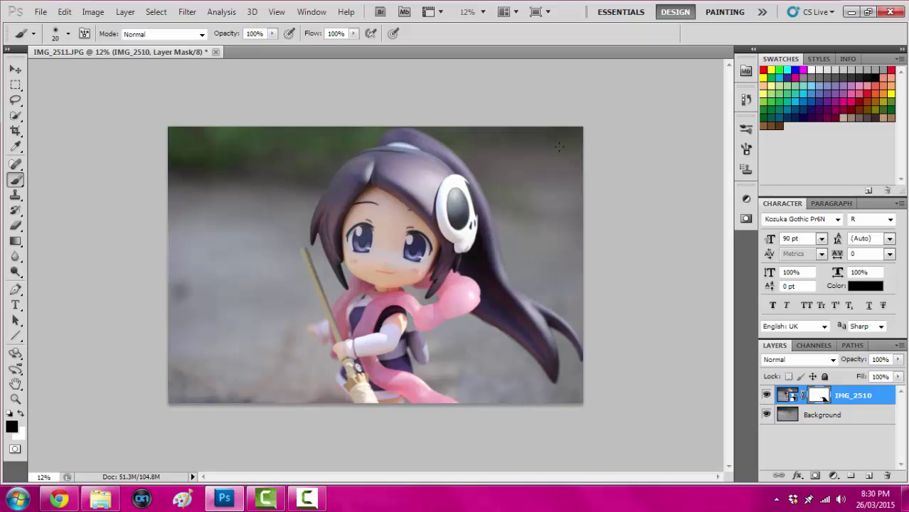
{"action": "left_click", "coordinate": [835, 417]}
{"action": "right_click", "coordinate": [835, 416]}
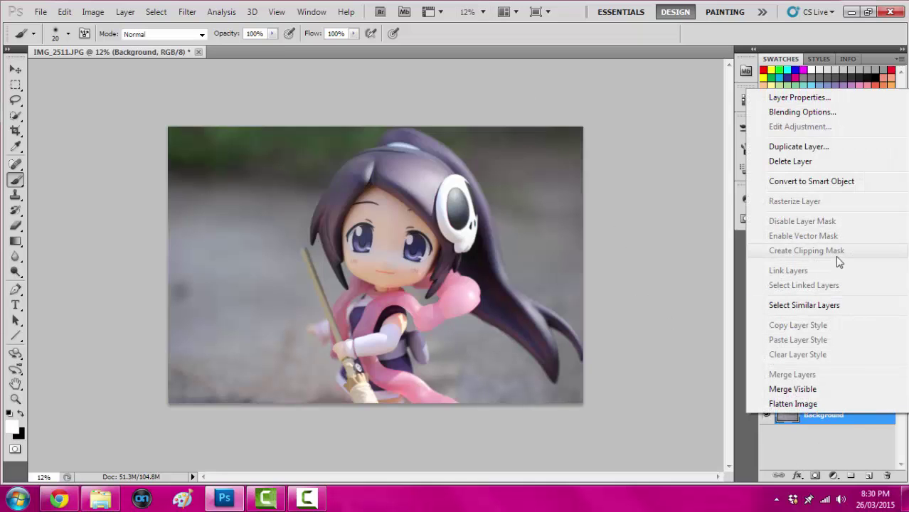
{"action": "left_click", "coordinate": [818, 148]}
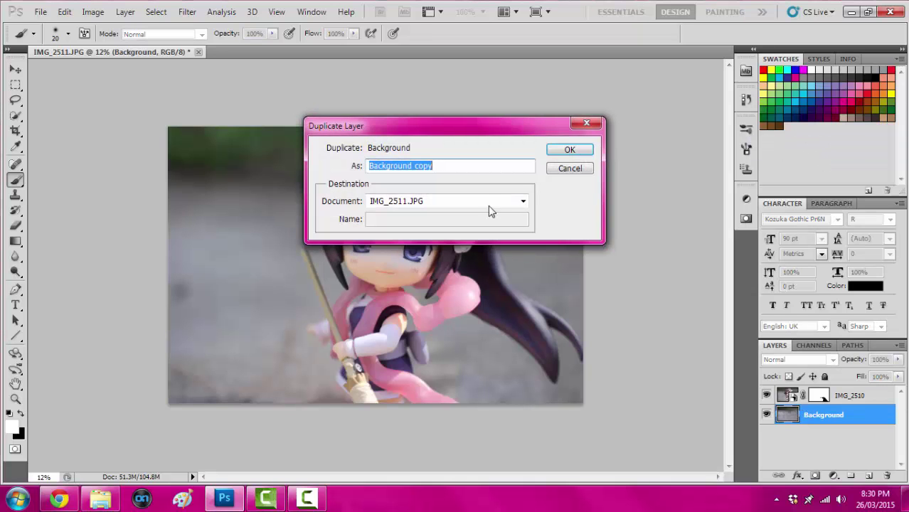
{"action": "left_click", "coordinate": [567, 150]}
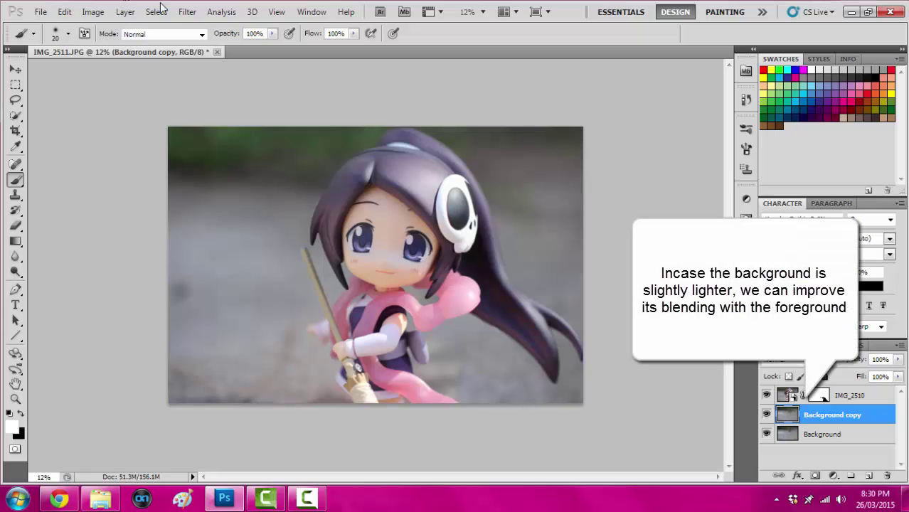
Apply a Gaussian Blur with a radius of 8 pixels to the Background copy layer
{"action": "left_click", "coordinate": [187, 12]}
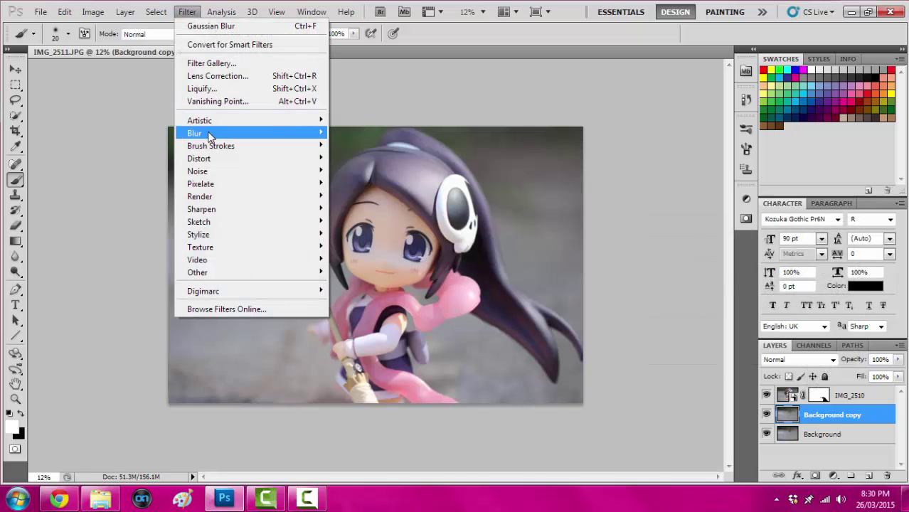
{"action": "mouse_move", "coordinate": [210, 135]}
{"action": "left_click", "coordinate": [347, 182]}
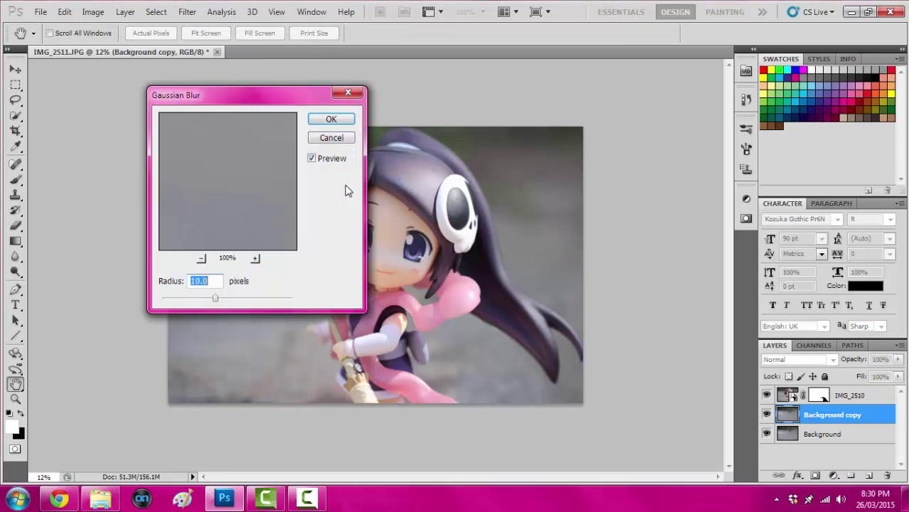
{"action": "type", "text": "8"}
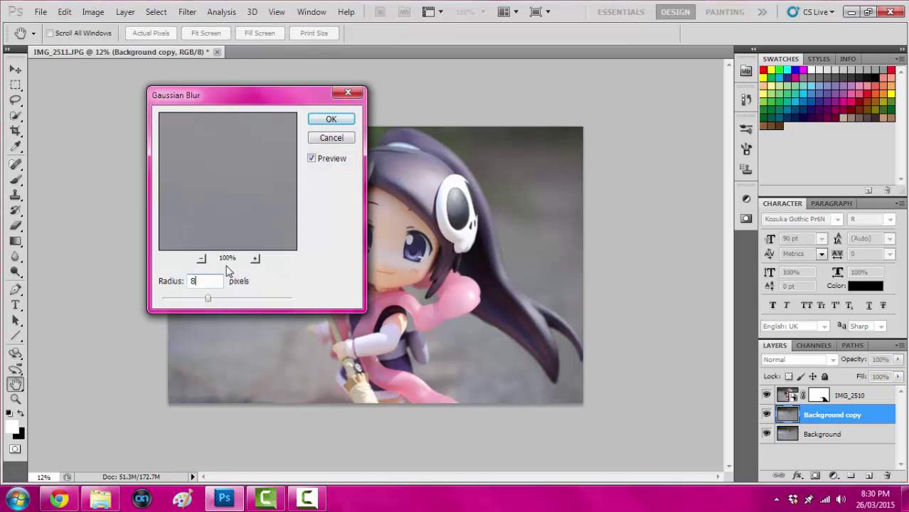
{"action": "left_click", "coordinate": [331, 121]}
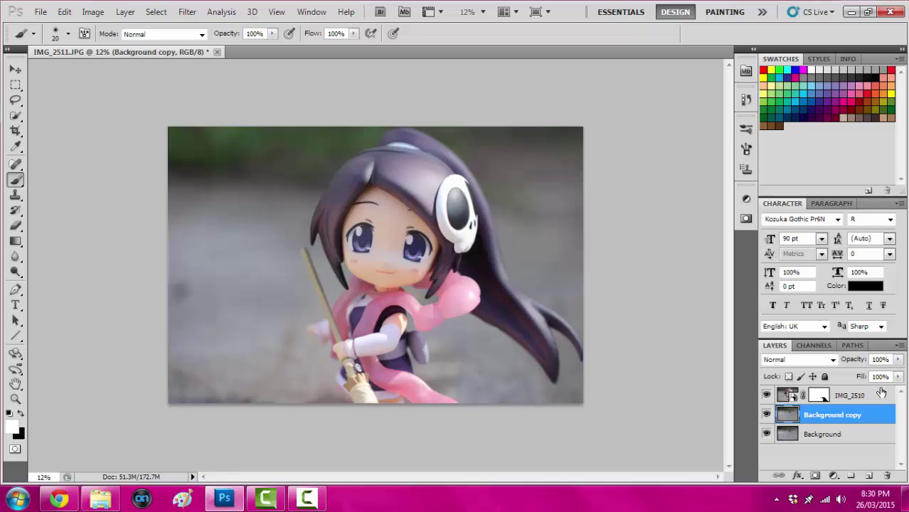
Set the Background copy layer to 40% opacity with the Overlay blend mode
{"action": "left_click", "coordinate": [832, 360]}
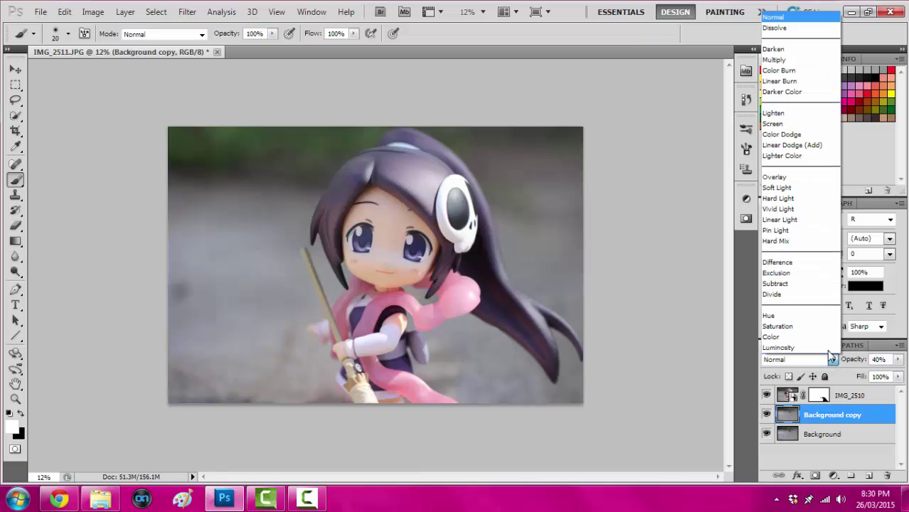
{"action": "left_click", "coordinate": [789, 176]}
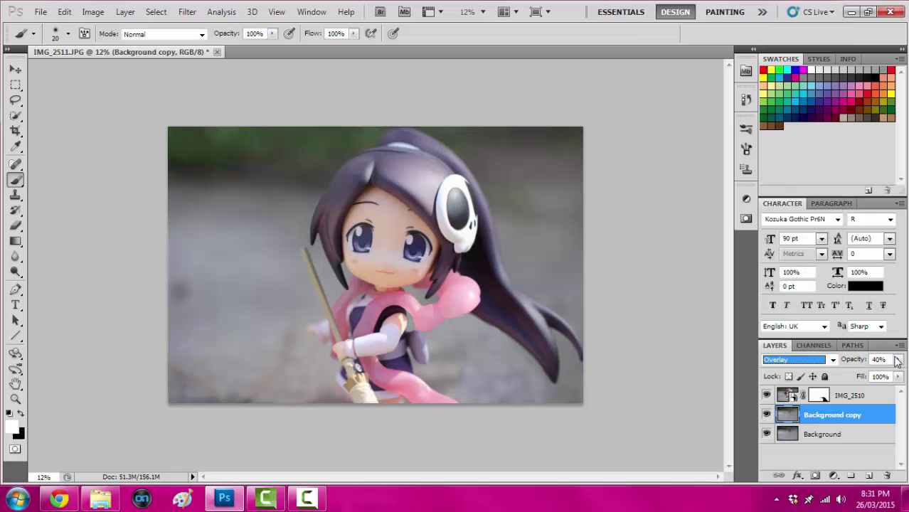
Select the IMG_2510 layer mask and enlarge the soft brush to 300 px
{"action": "left_click", "coordinate": [815, 398]}
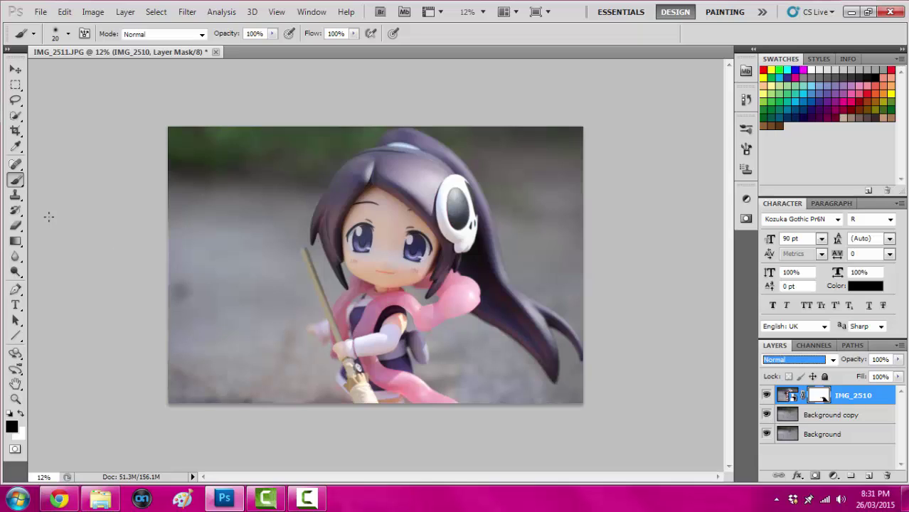
{"action": "left_click", "coordinate": [68, 33]}
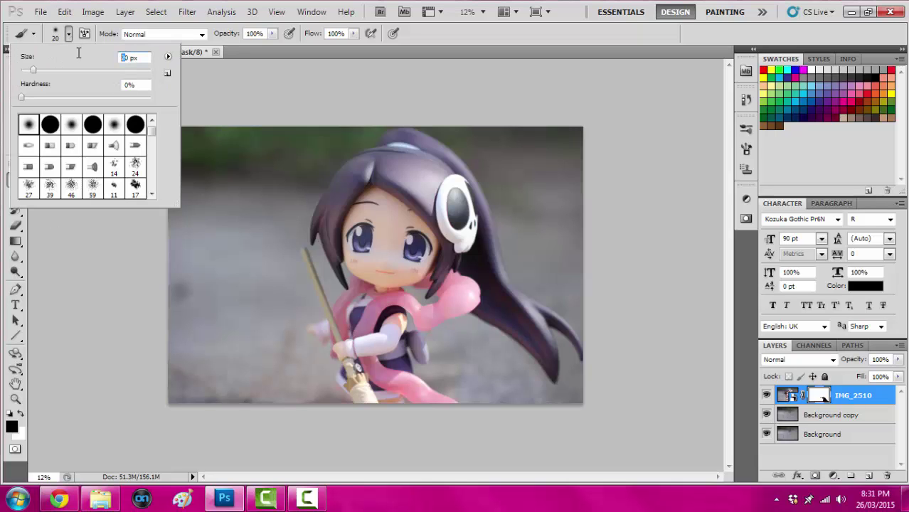
{"action": "type", "text": "200"}
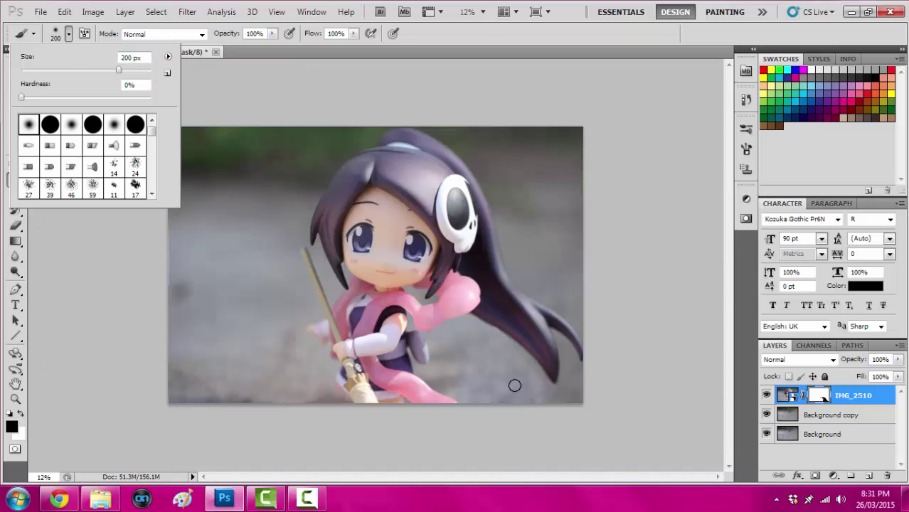
{"action": "double_click", "coordinate": [125, 57]}
{"action": "type", "text": "300"}
{"action": "key", "text": "Return"}
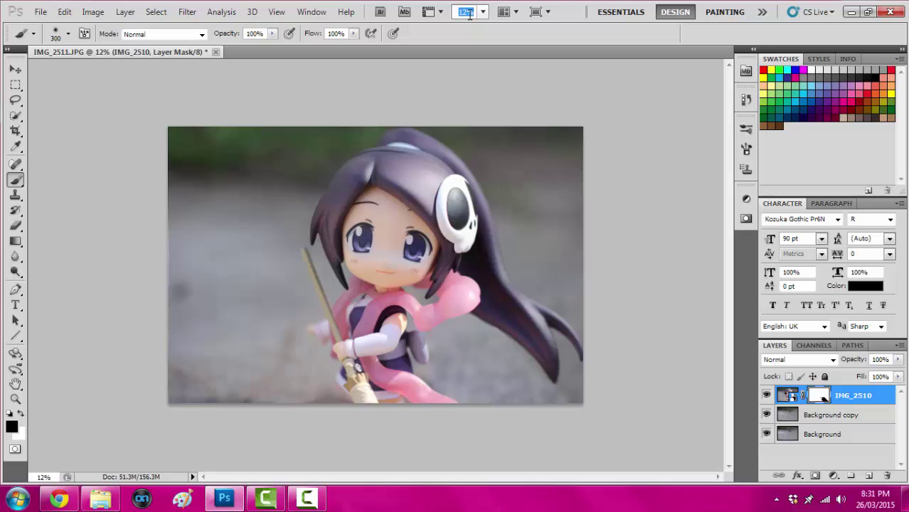
Reduce the brush to 100 px and mask out the discoloured remnants in black between the scarf's lower edge and the purple bow
{"action": "left_click", "coordinate": [469, 12]}
{"action": "type", "text": "60"}
{"action": "key", "text": "Return"}
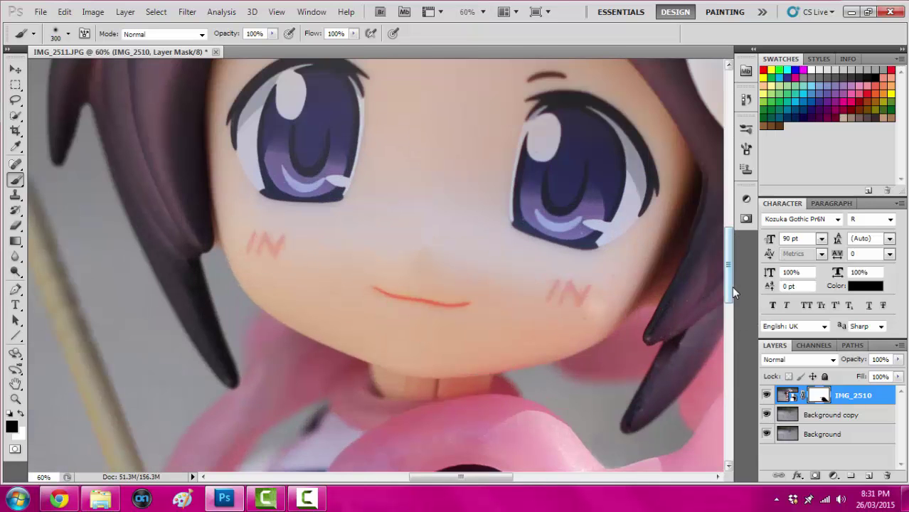
{"action": "left_click_drag", "start_coordinate": [731, 285], "coordinate": [731, 355]}
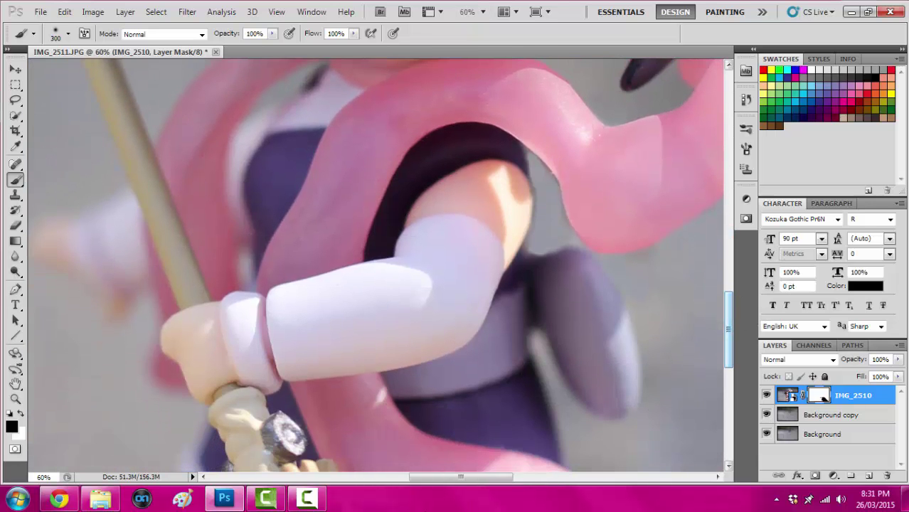
{"action": "left_click_drag", "start_coordinate": [441, 476], "coordinate": [498, 475]}
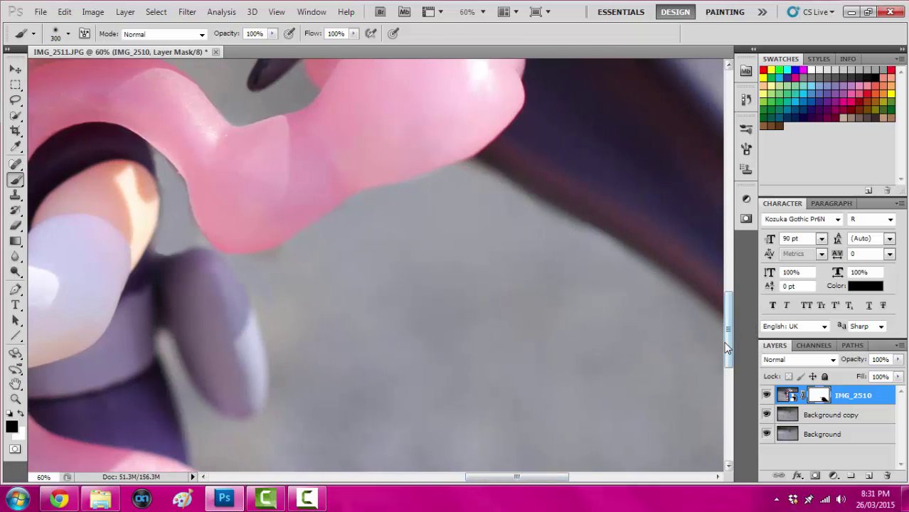
{"action": "left_click_drag", "start_coordinate": [728, 349], "coordinate": [726, 369]}
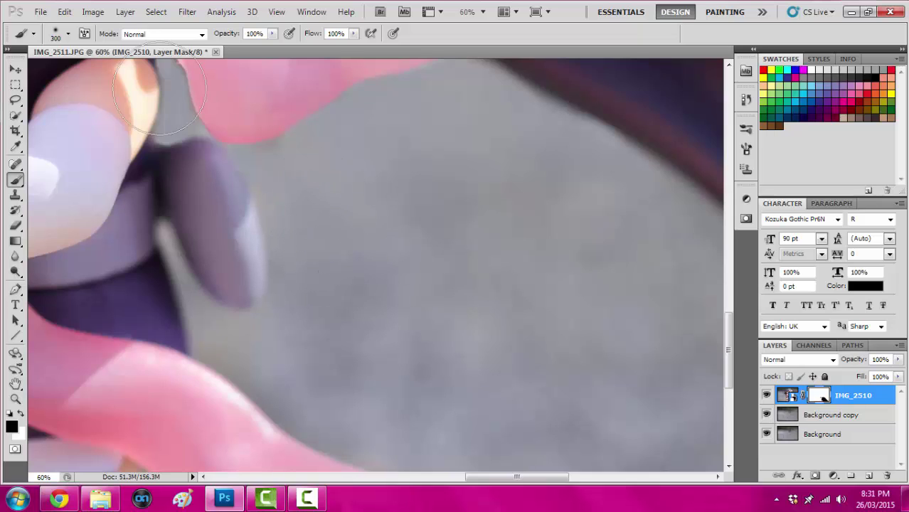
{"action": "left_click", "coordinate": [68, 34]}
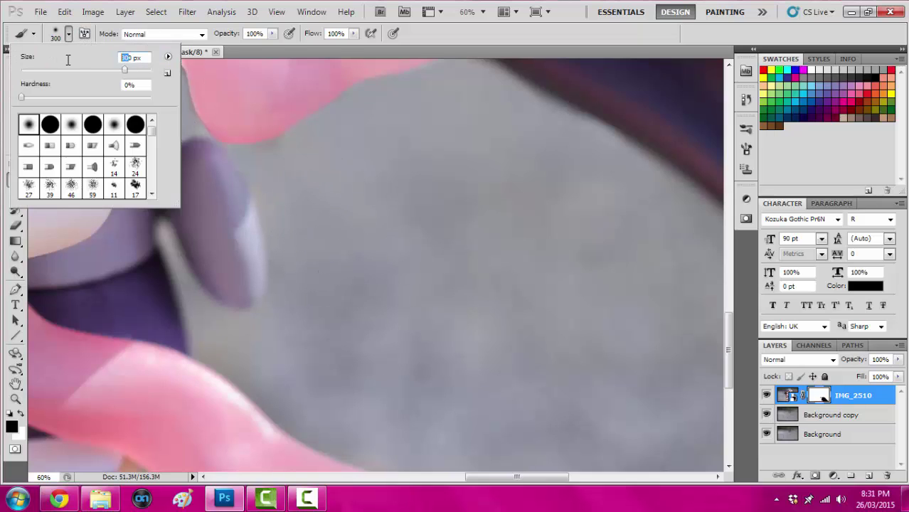
{"action": "type", "text": "100"}
{"action": "left_click", "coordinate": [224, 339]}
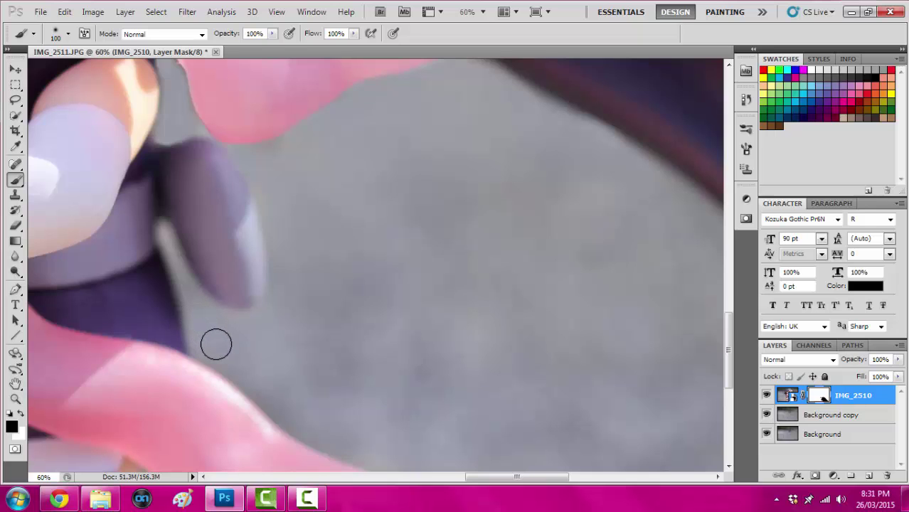
{"action": "left_click", "coordinate": [463, 12]}
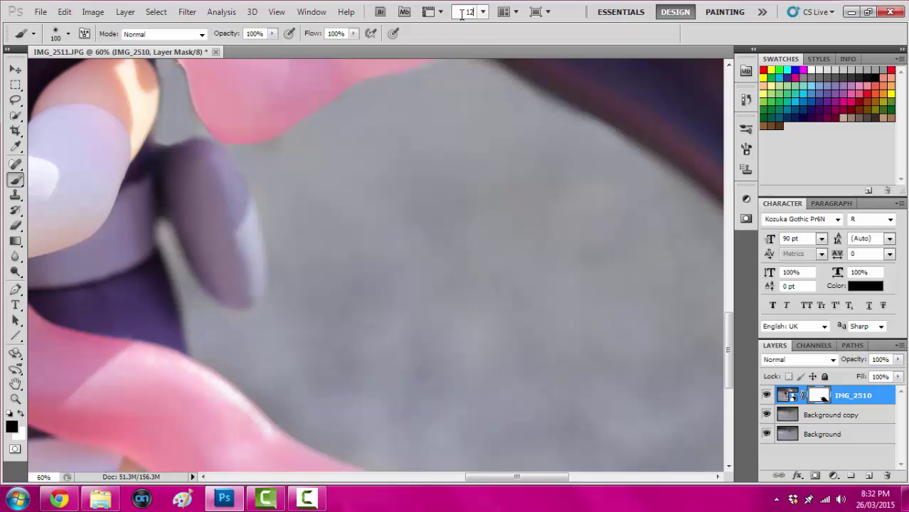
{"action": "type", "text": "12"}
{"action": "key", "text": "Return"}
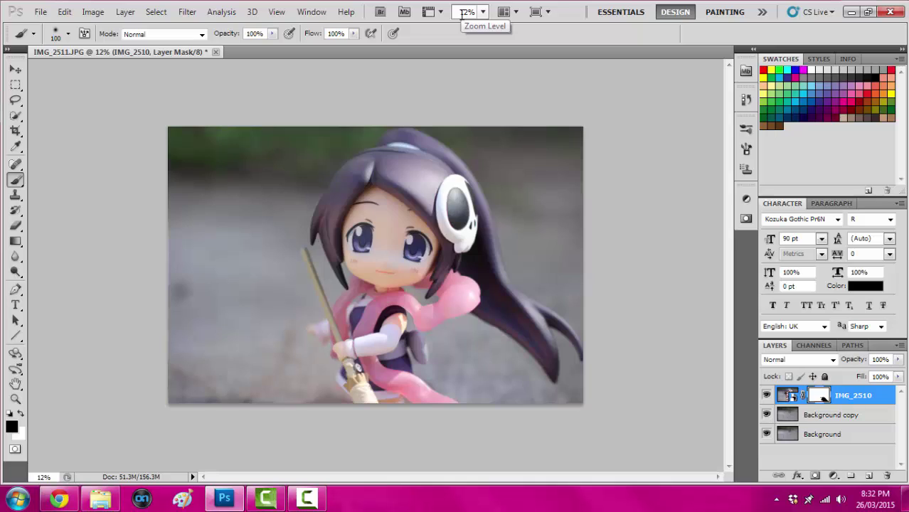